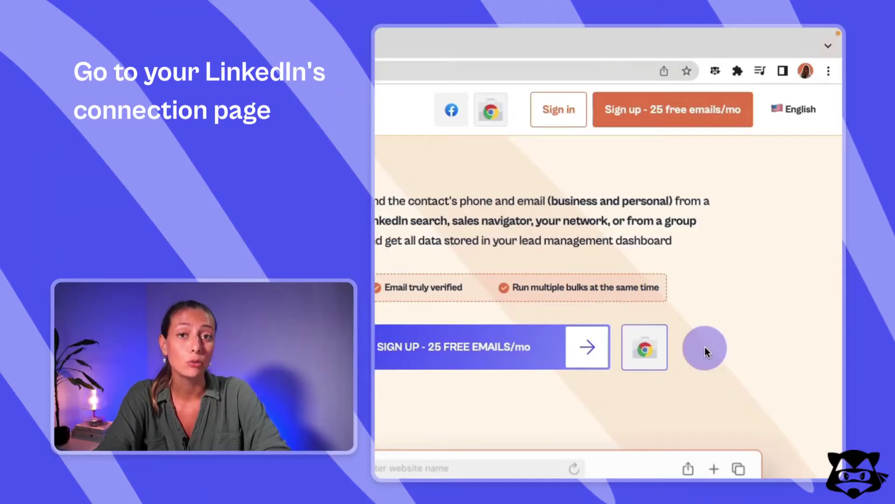
Use Spylead's My Network option to open LinkedIn's page of 133 connections.
click(714, 71)
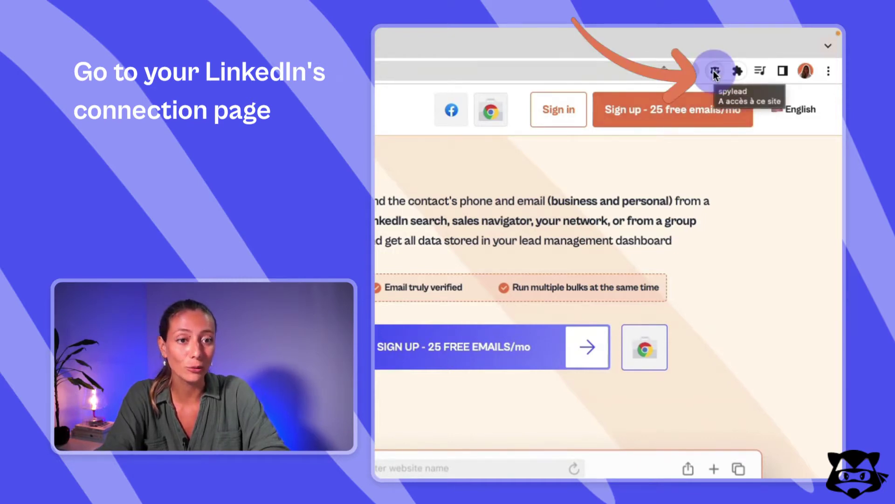
click(714, 71)
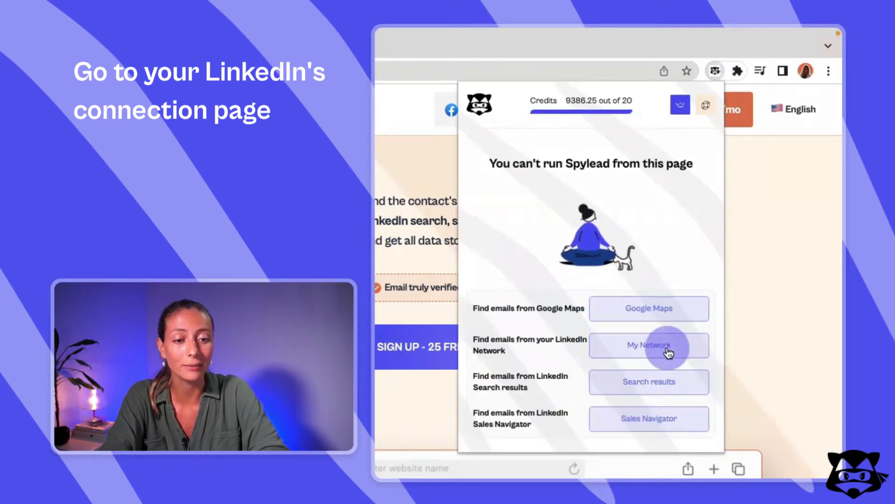
click(668, 350)
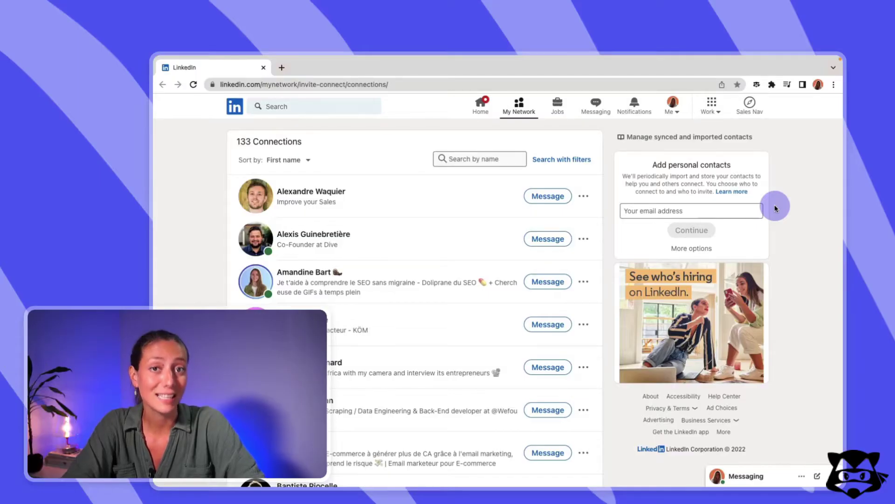
Open the Spylead panel on the LinkedIn Connections page, showing 0 contacts selected.
click(757, 86)
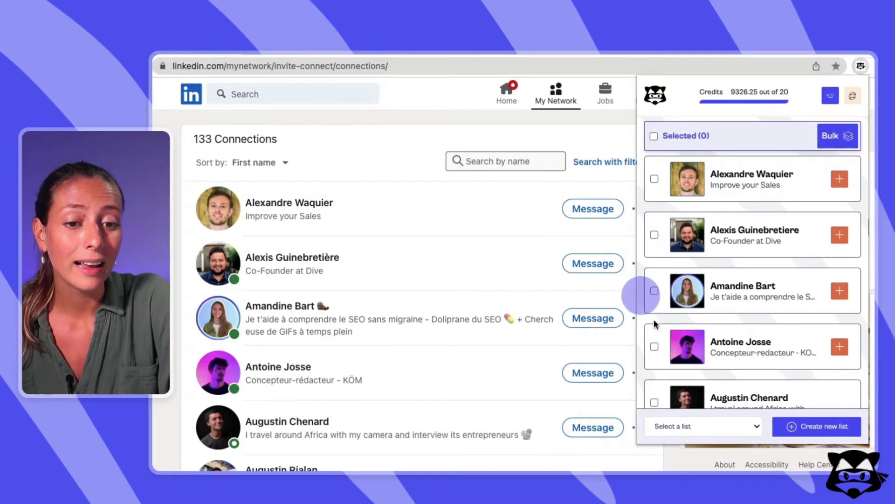
Choose 'My LinkedIn connections' as the lead list for saving found emails.
click(702, 426)
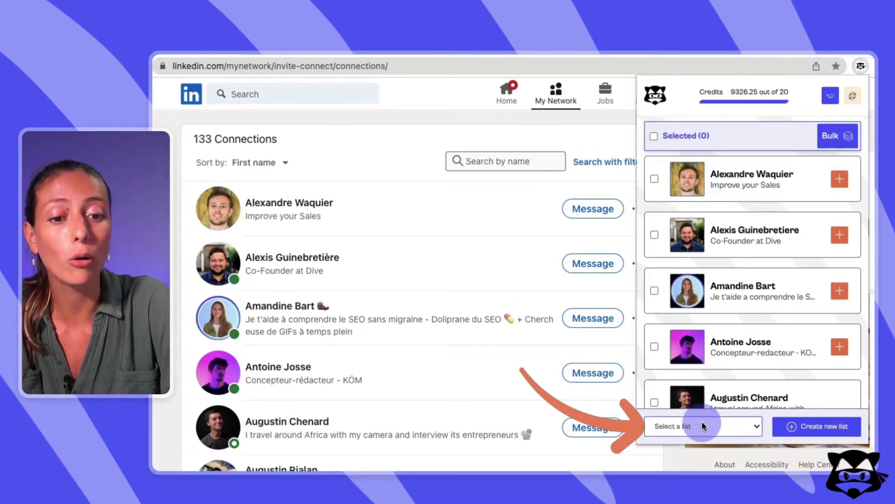
click(703, 426)
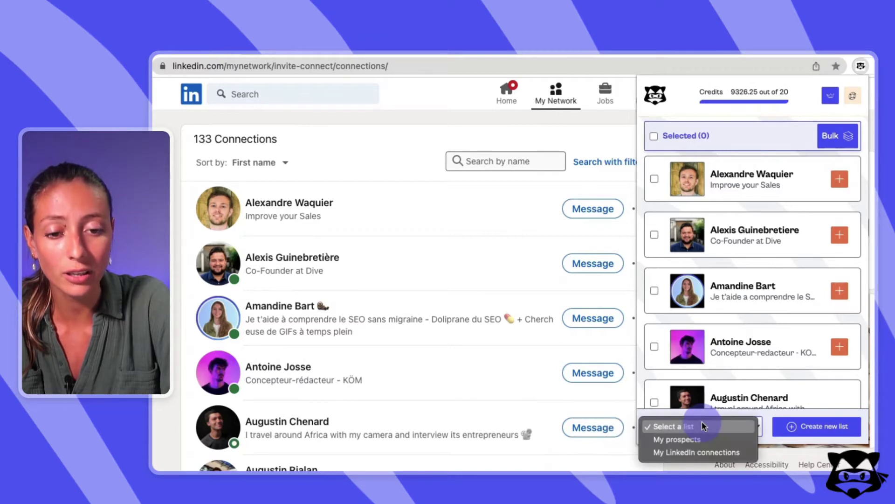
click(701, 453)
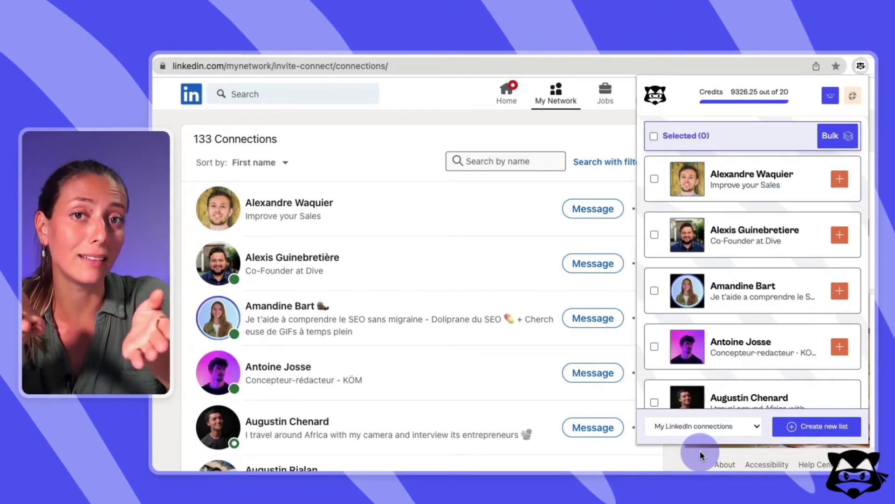
Reveal emails for the first connection, then three picked connections, then all 38 listed.
click(841, 181)
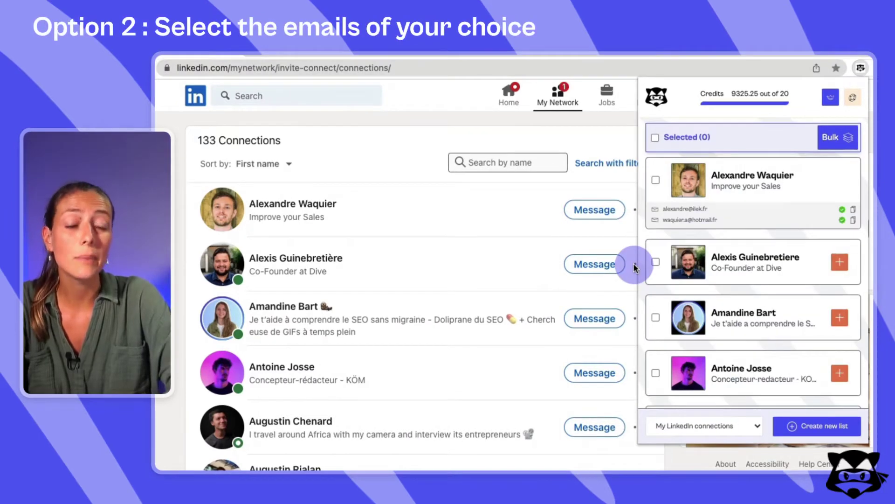
click(655, 262)
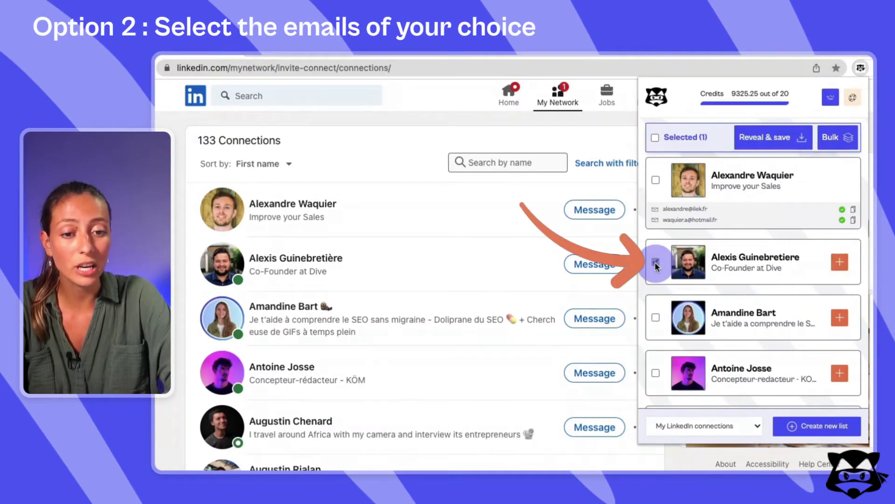
click(655, 318)
click(654, 372)
click(784, 140)
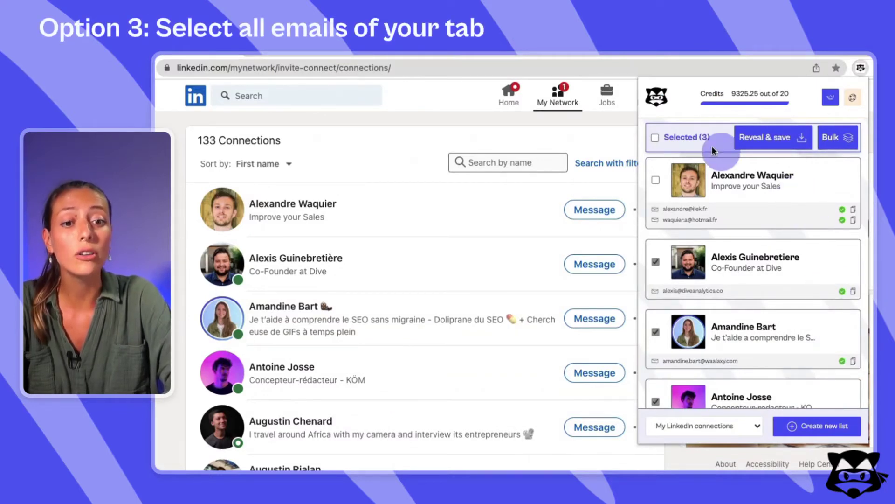
click(655, 138)
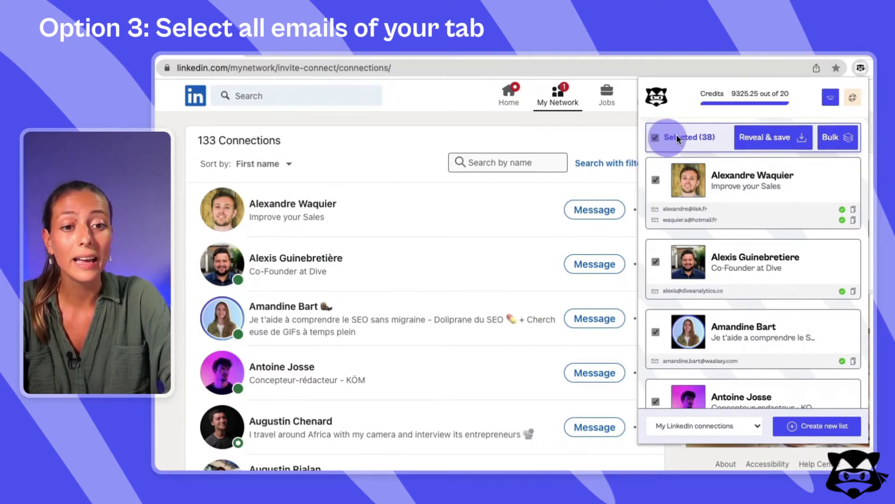
click(769, 140)
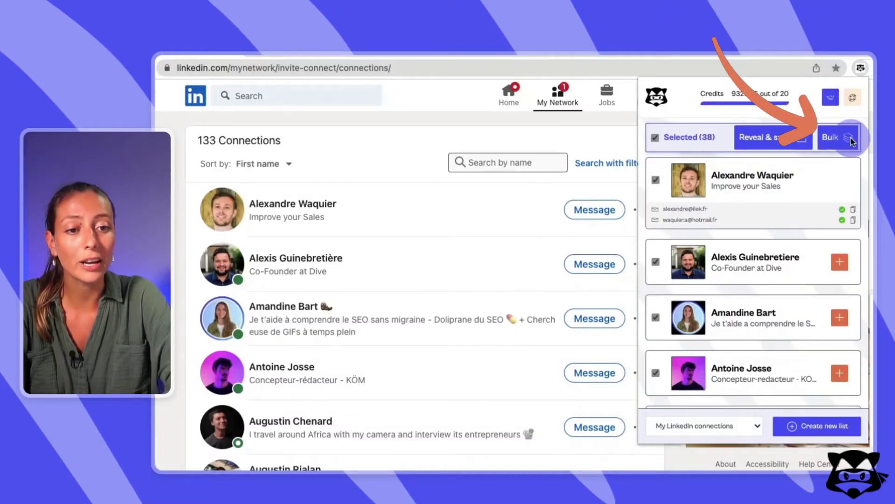
Set up a bulk named 'my linkedin connections' with start lead 1 and lead count 133.
click(850, 139)
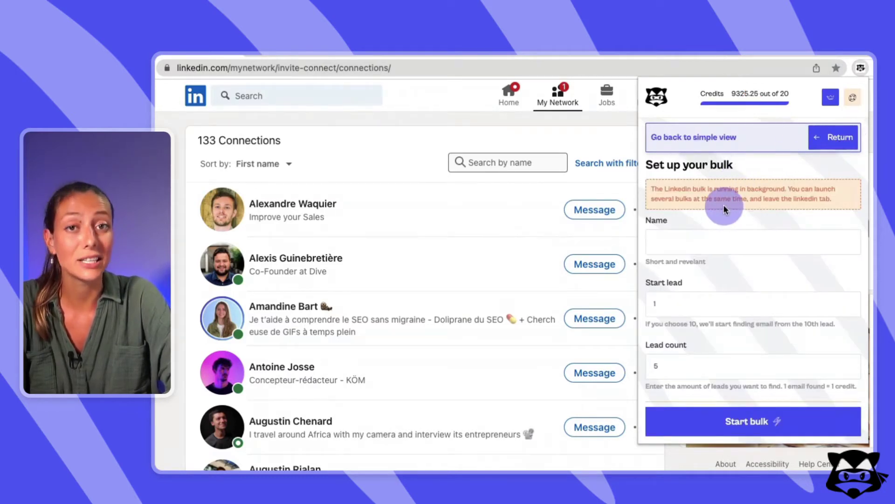
click(701, 241)
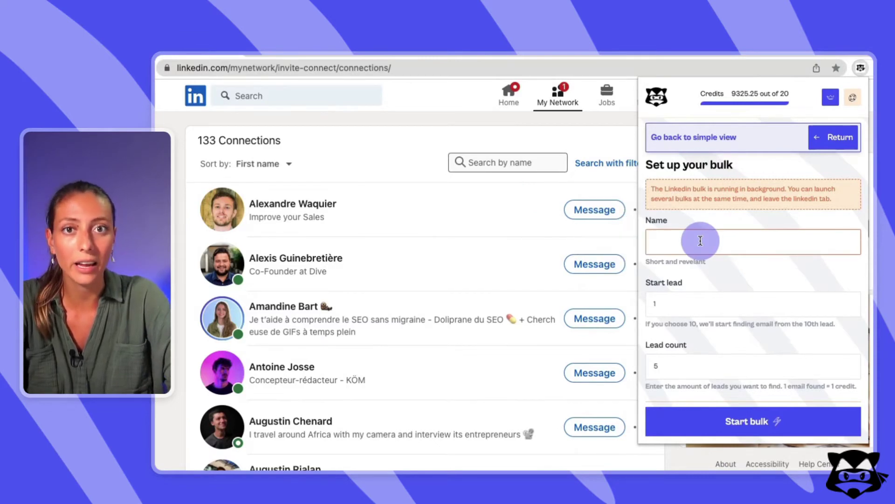
text(m)
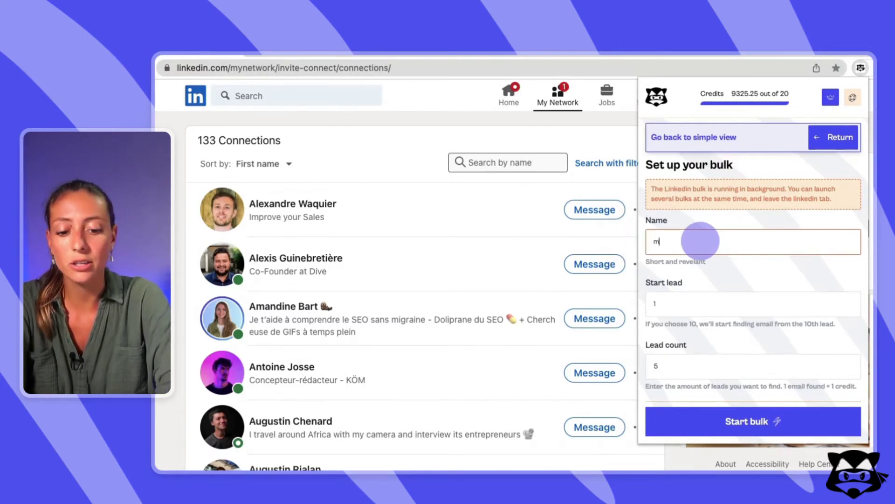
text(y linkedin connections)
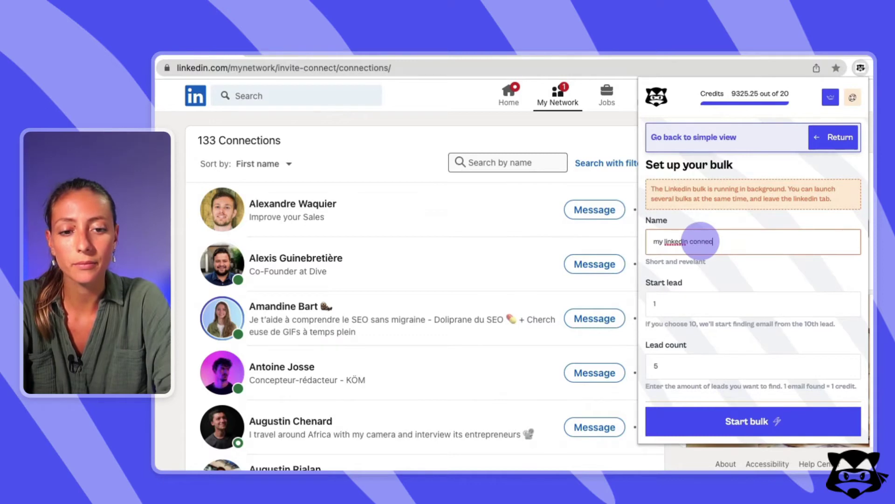
click(740, 279)
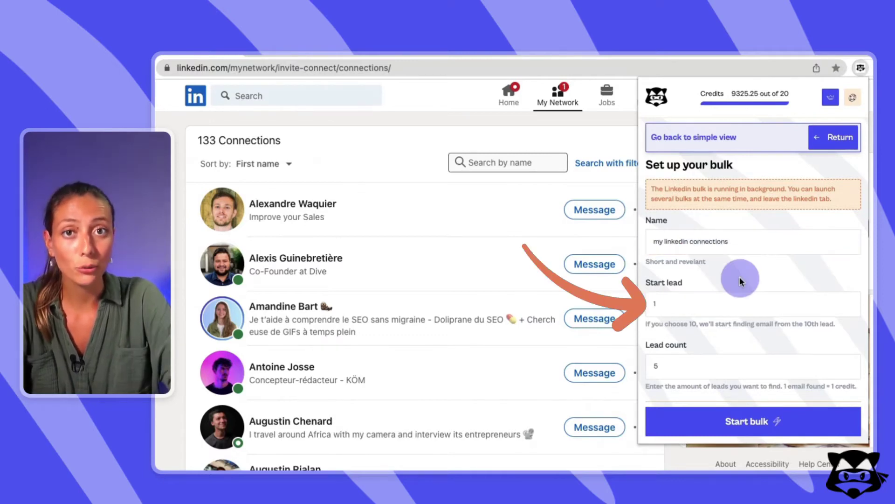
click(691, 307)
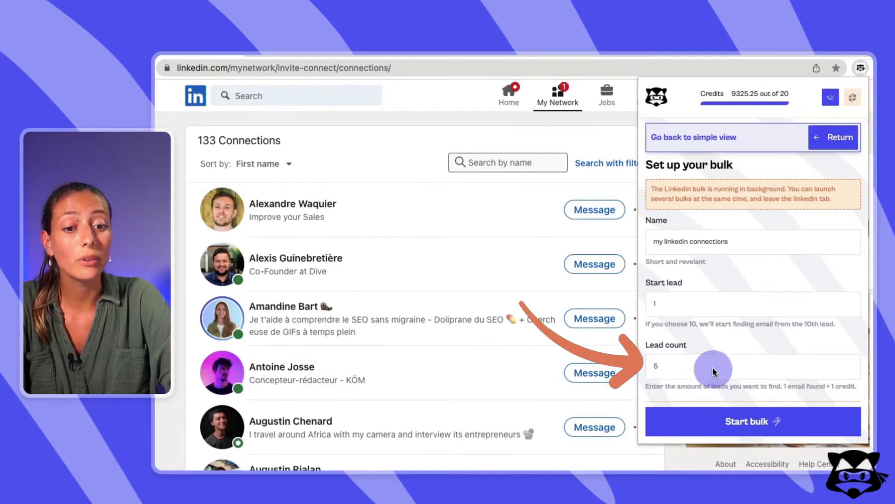
click(680, 365)
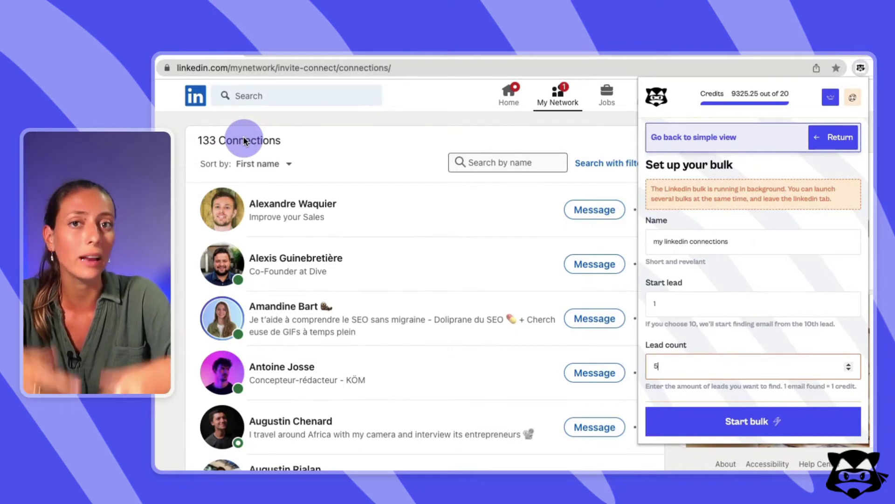
key(BackSpace)
text(133)
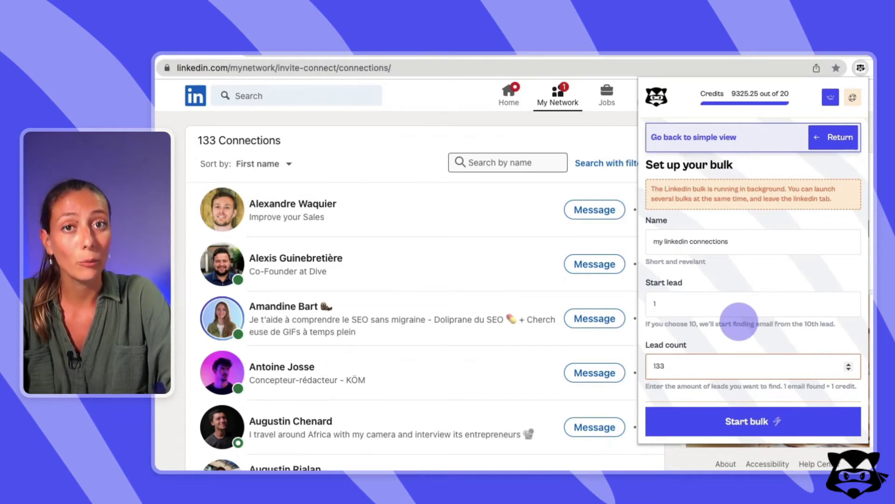
Start the 'my linkedin connections' bulk and view its 133 leads with found emails.
click(749, 422)
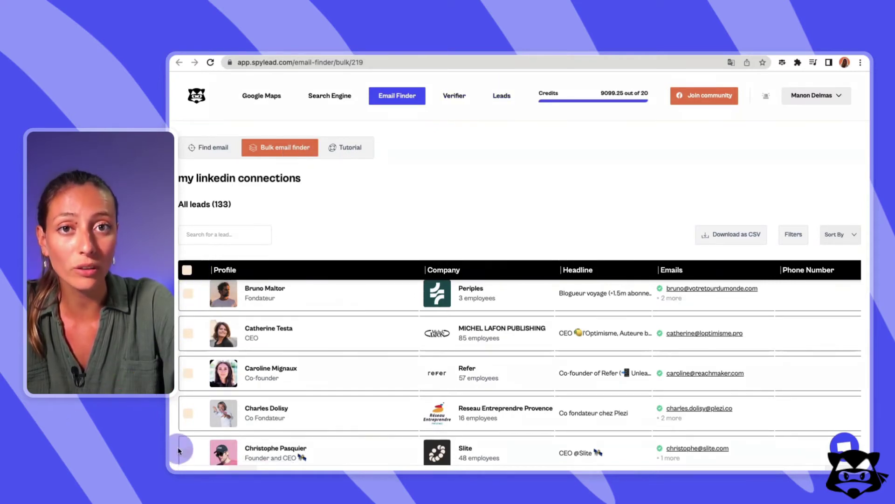
Select all 133 leads and move them into the My Linkedin connections list.
click(187, 270)
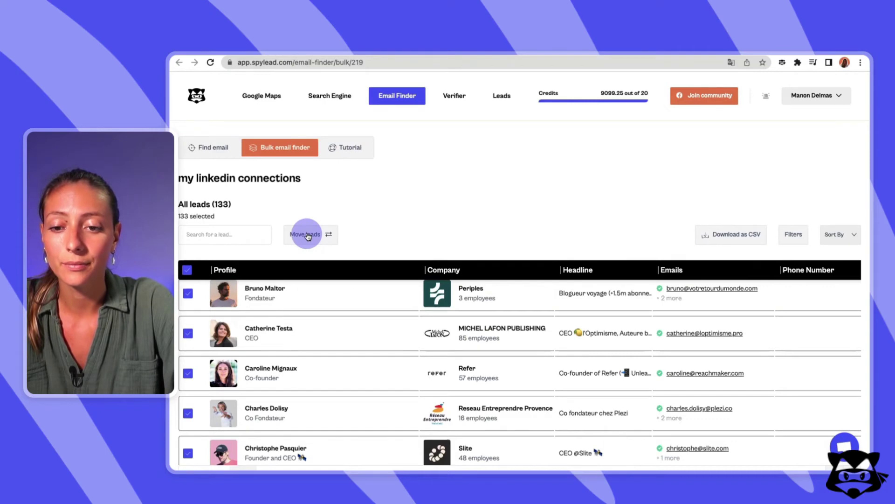
click(296, 239)
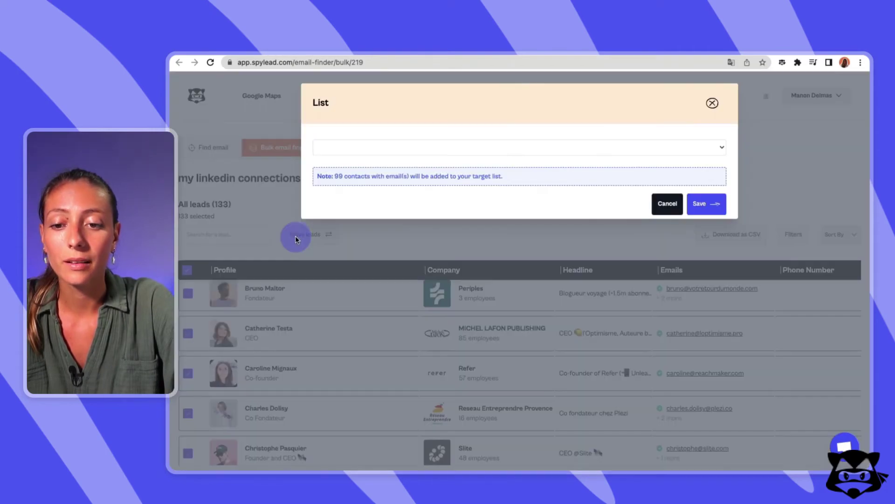
click(371, 147)
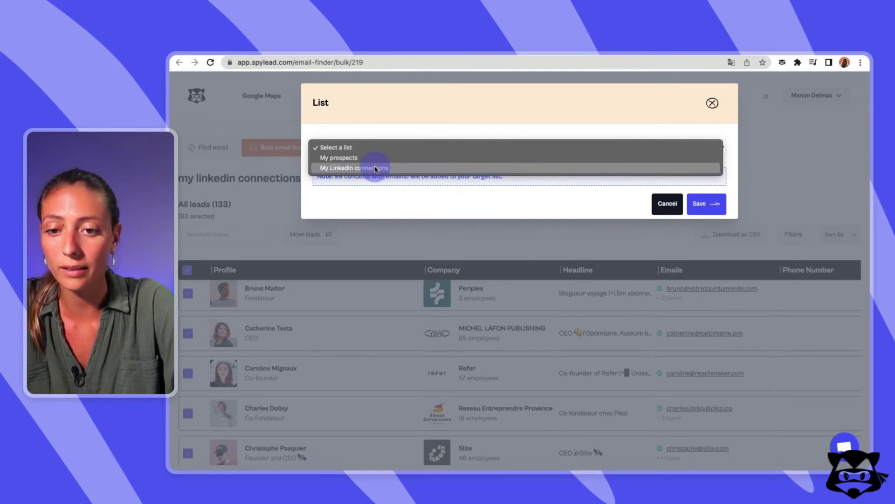
click(376, 168)
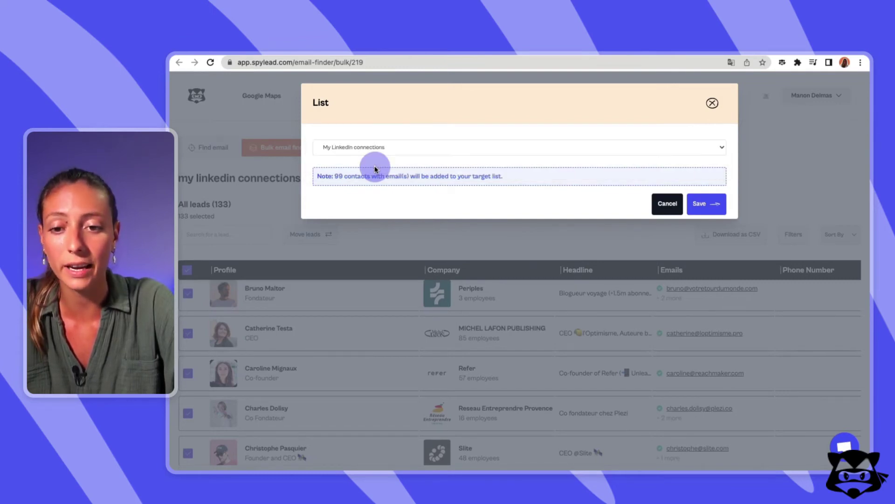
click(707, 204)
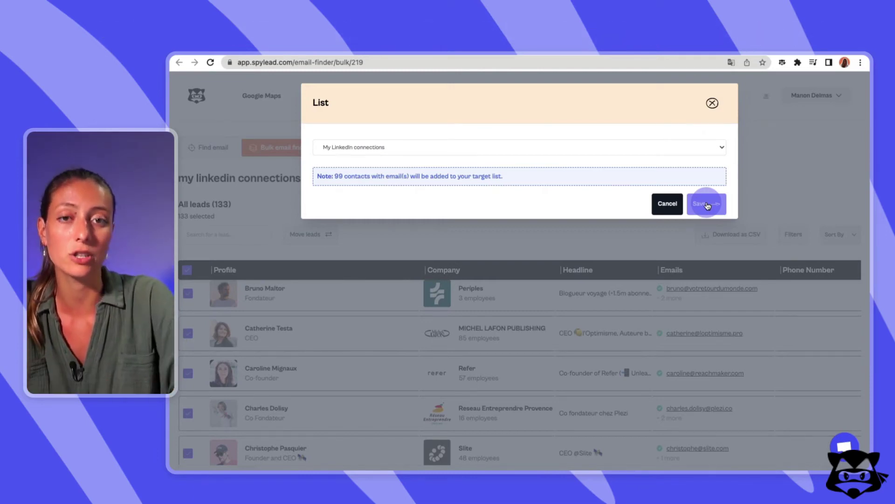
click(708, 206)
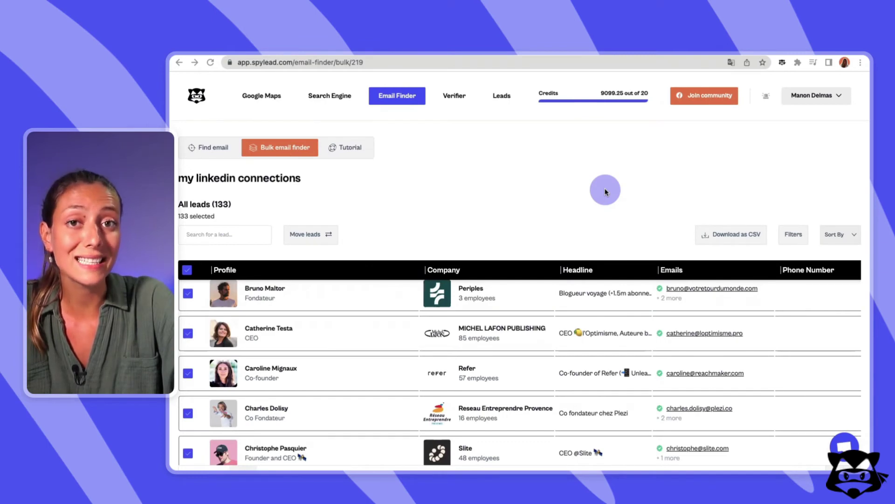
Download the full 133-lead list as CSV and open the downloaded file.
click(732, 239)
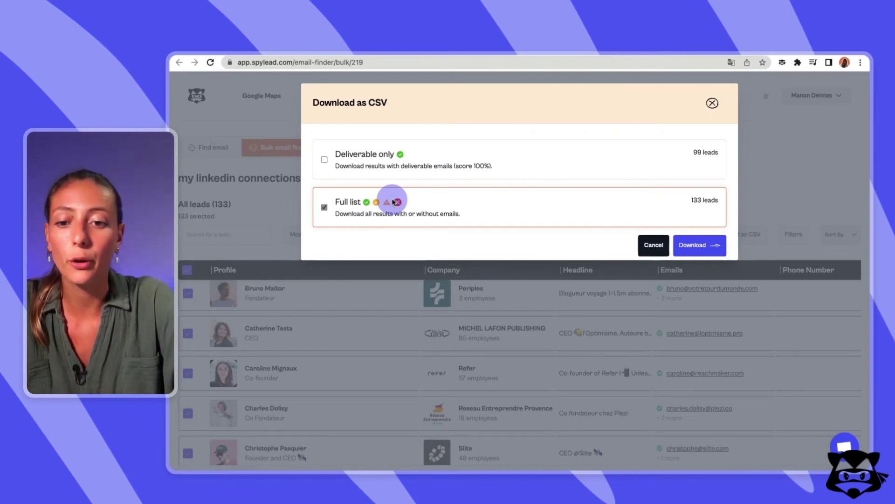
click(702, 247)
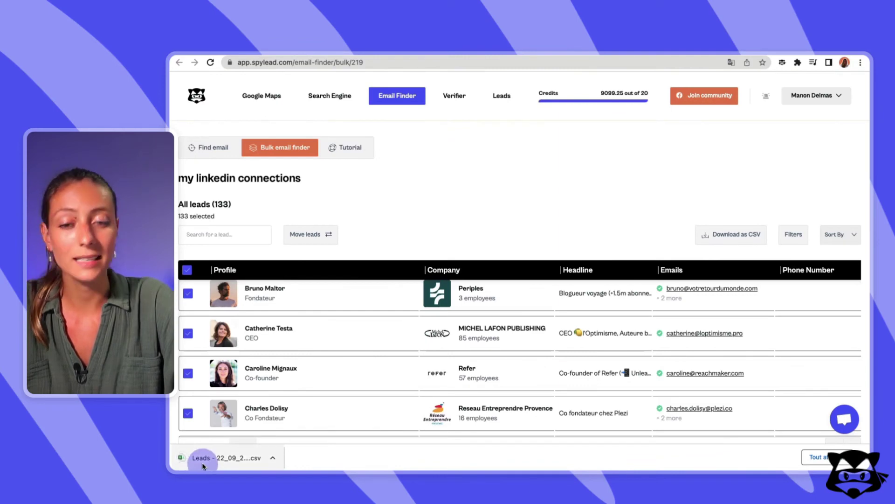
click(241, 456)
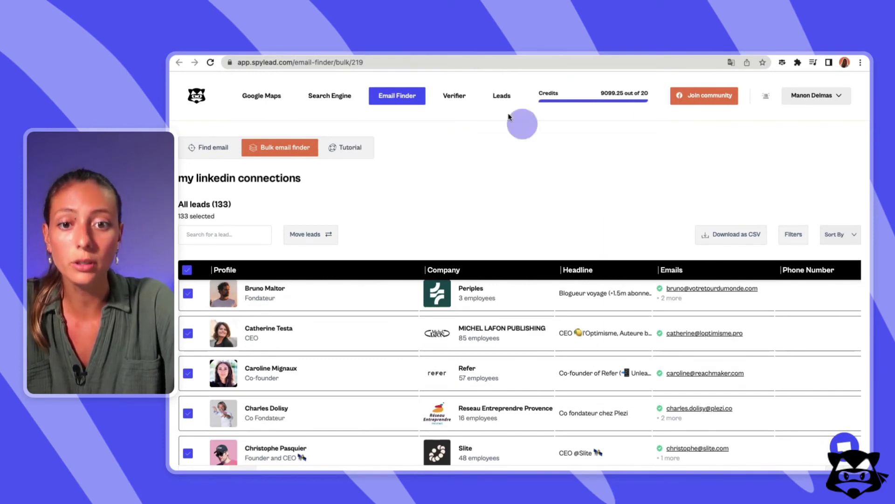
Open the My LinkedIn Connections lead list from Leads, showing its 99 leads.
click(501, 98)
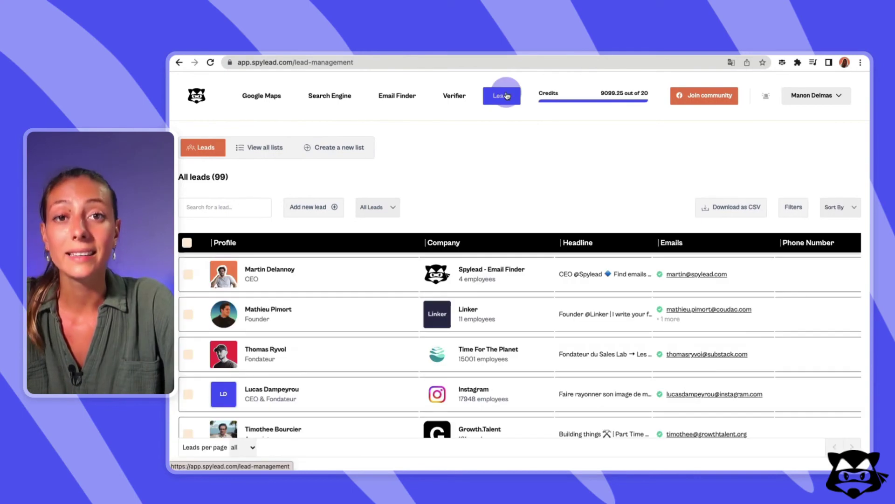
click(256, 150)
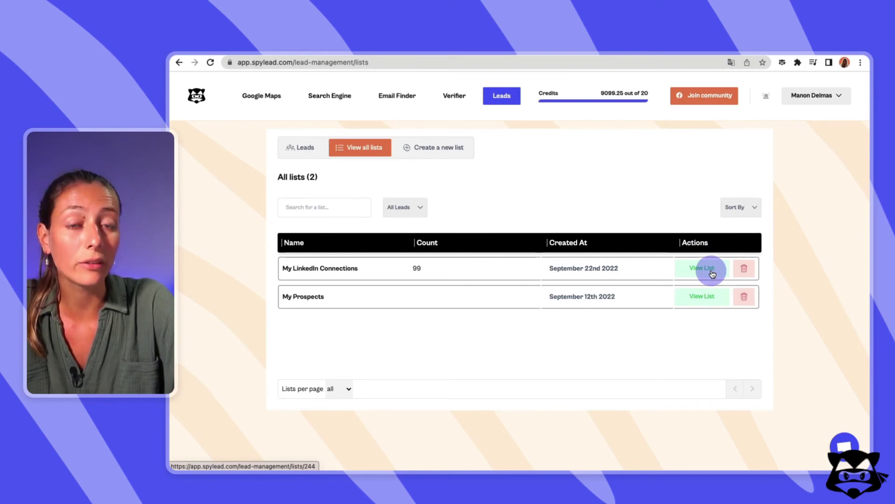
click(712, 274)
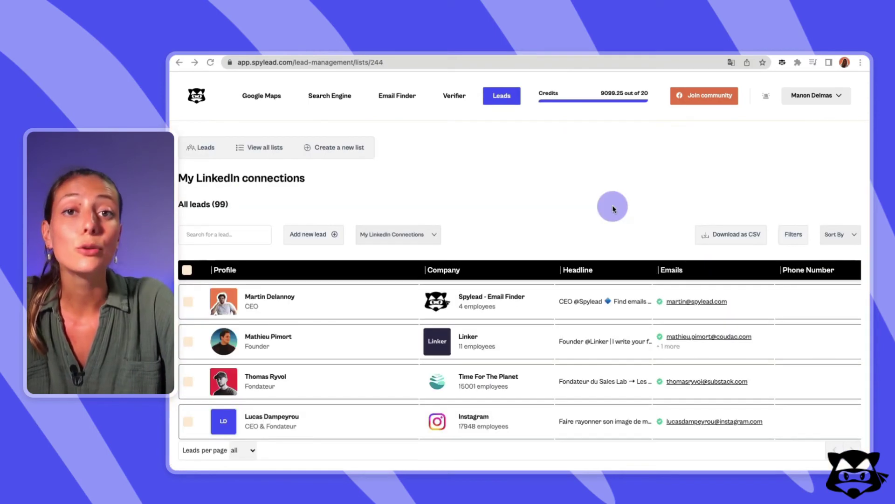